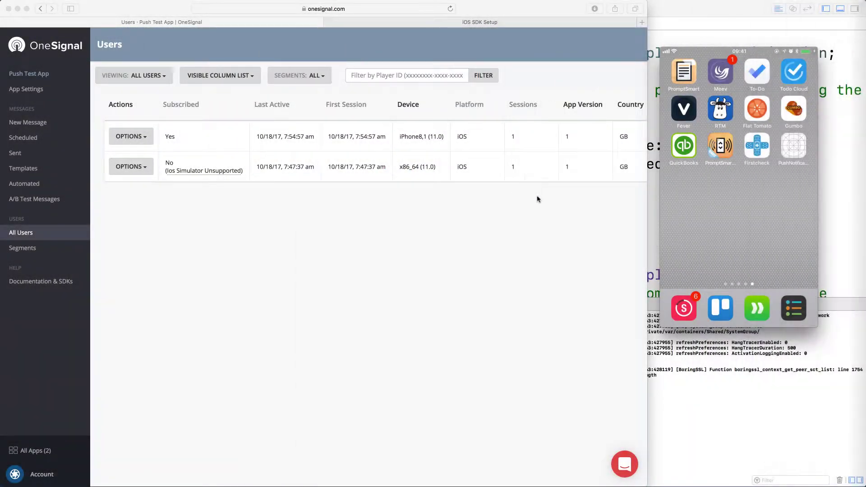
# Start a new message for the Send to Everyone audience and advance to content.
pyautogui.click(333, 262)
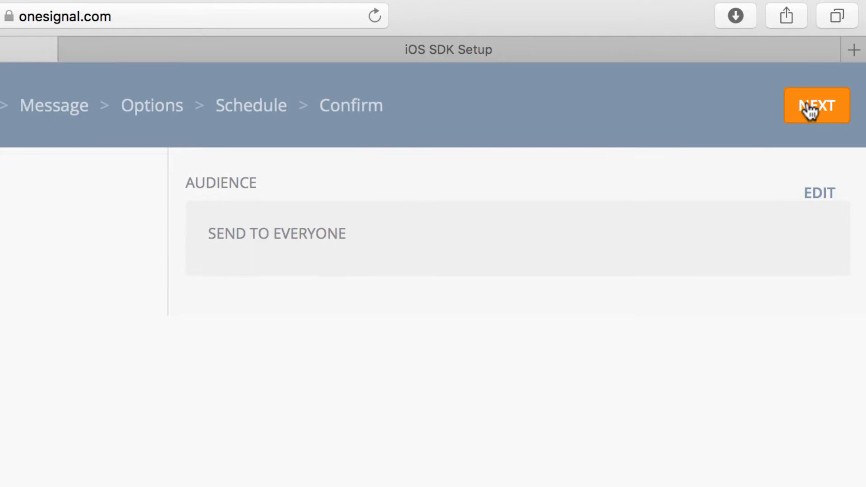
pyautogui.click(809, 106)
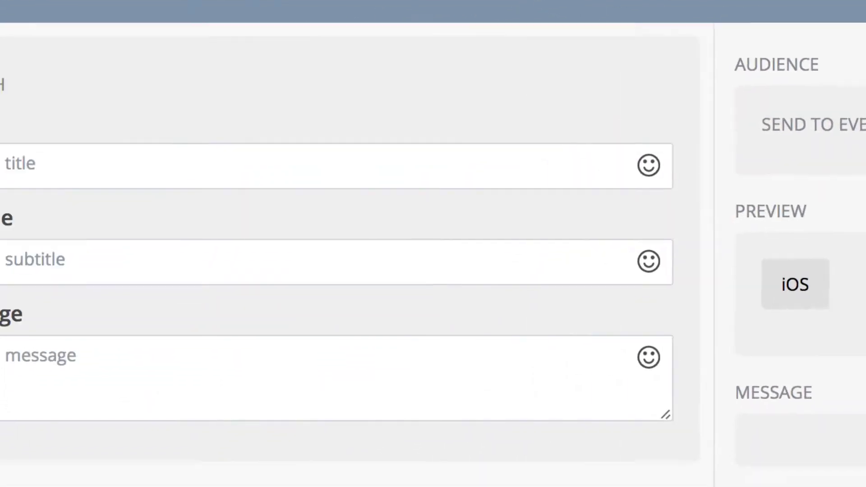
# Enter title 'Test Push Notification', subtitle 'This is the subtitle', and the first-web-push message.
pyautogui.click(127, 130)
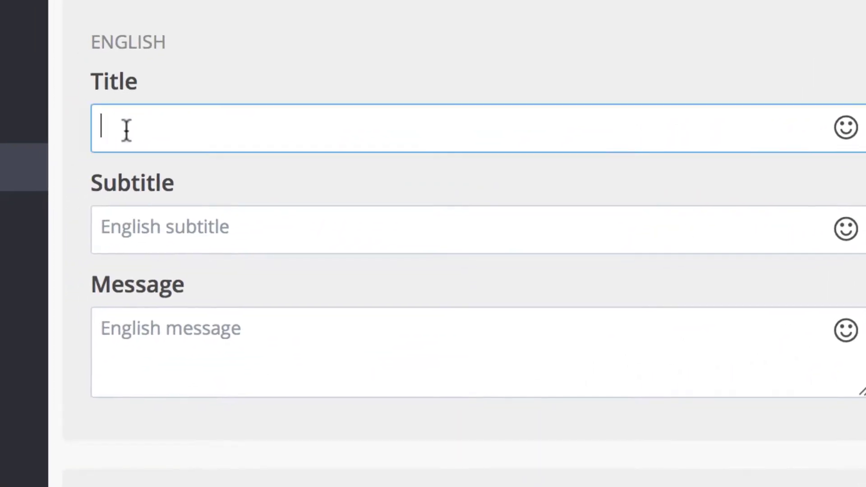
pyautogui.write('T')
pyautogui.write('est Pus')
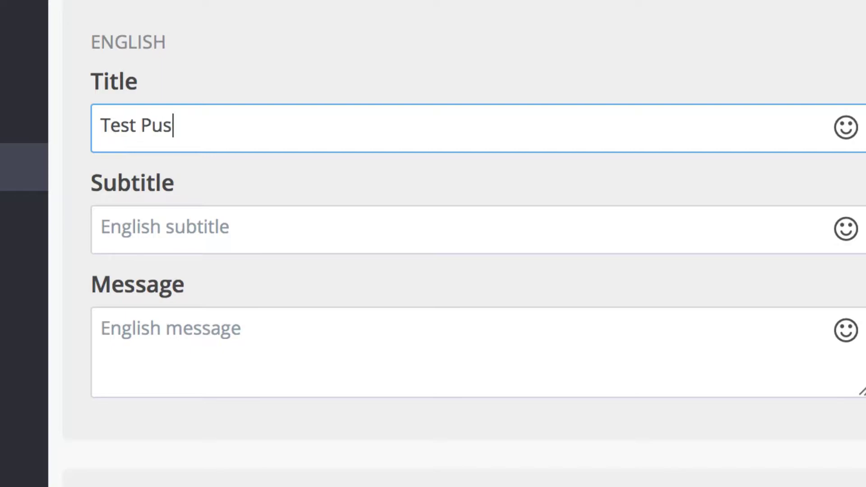
pyautogui.write('h Notifi')
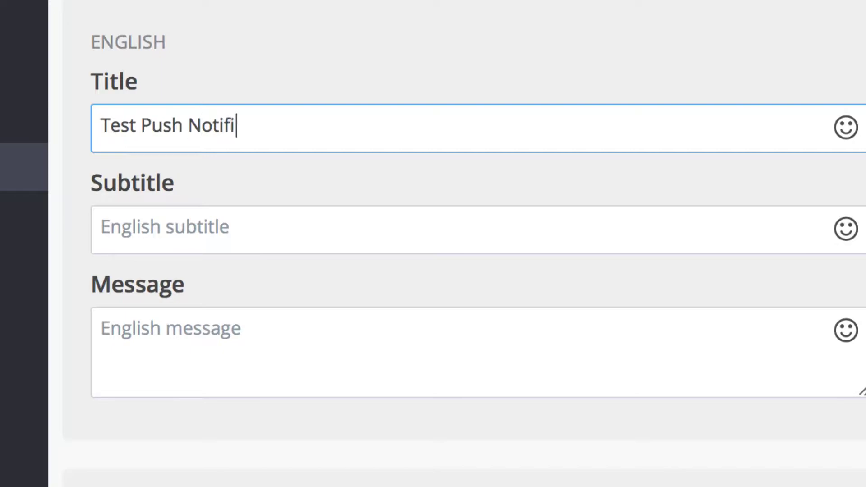
pyautogui.write('cation')
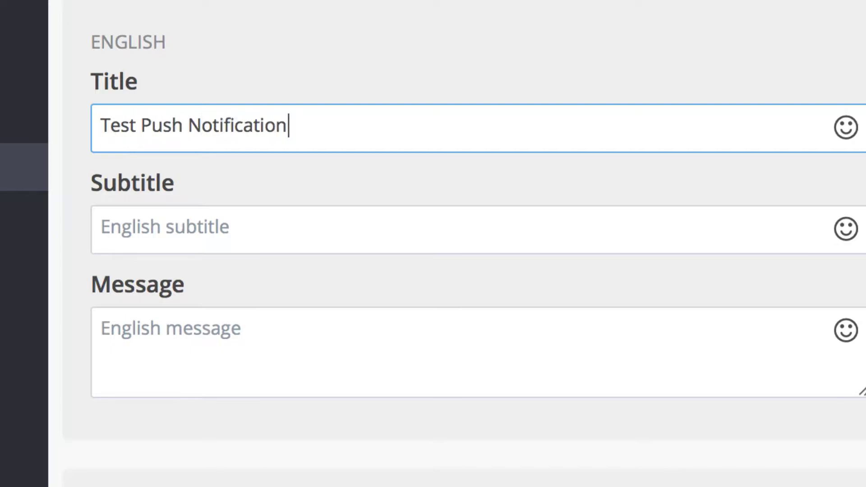
pyautogui.press('Tab')
pyautogui.write('This is')
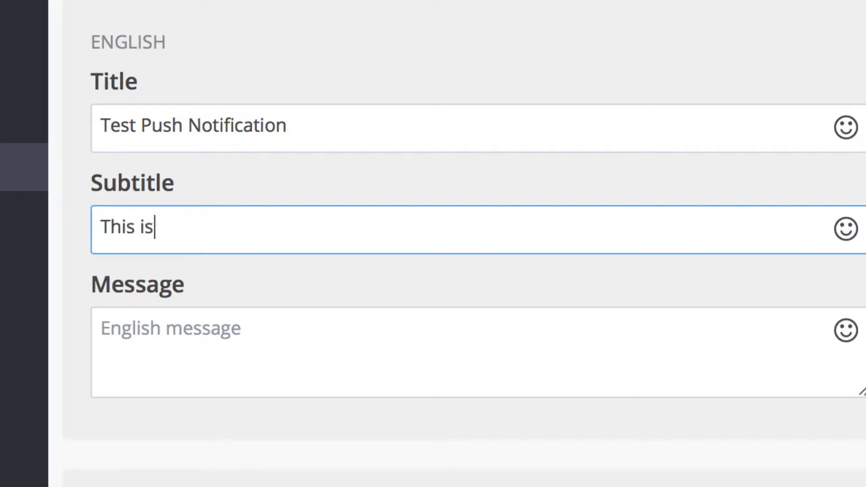
pyautogui.write(' thew')
pyautogui.press('BackSpace')
pyautogui.write('su')
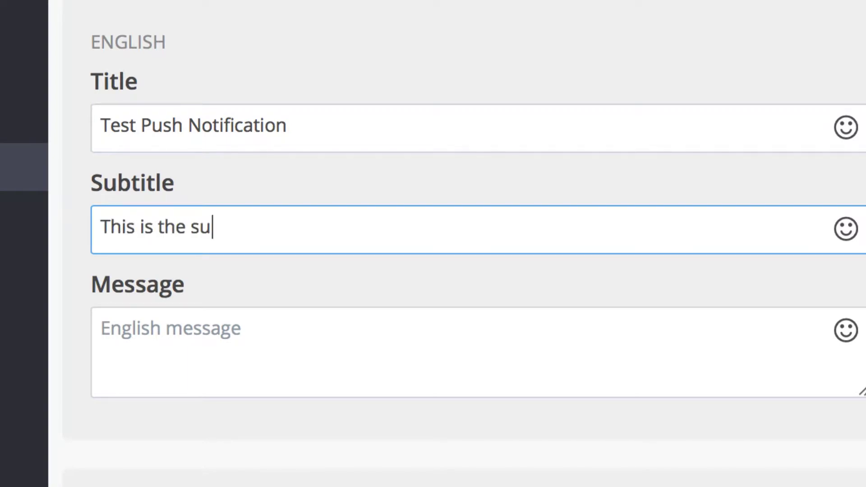
pyautogui.write('btitle')
pyautogui.press('Tab')
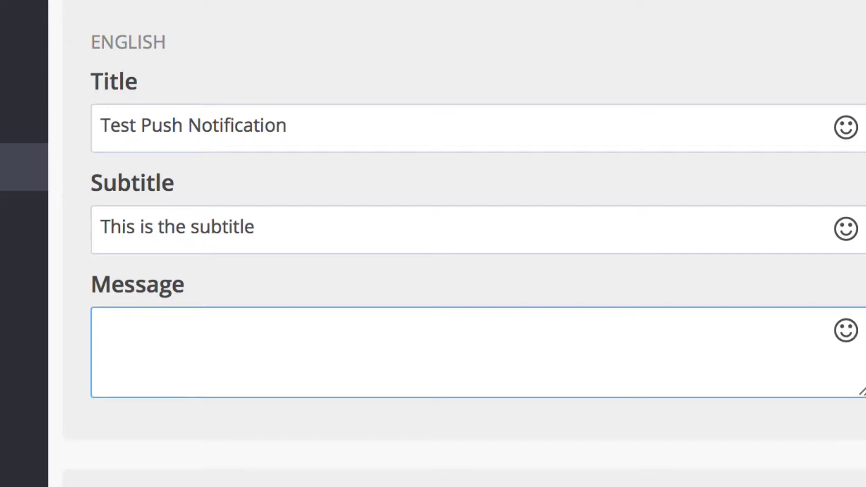
pyautogui.write('Our fi')
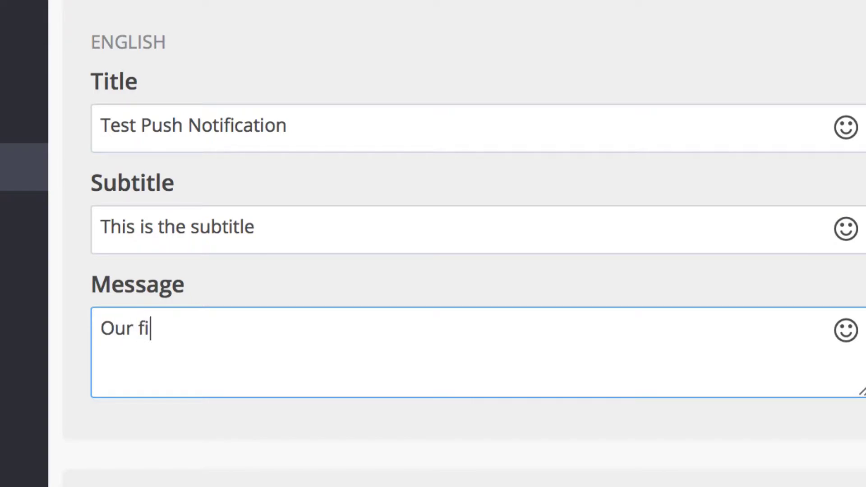
pyautogui.write('rst push n')
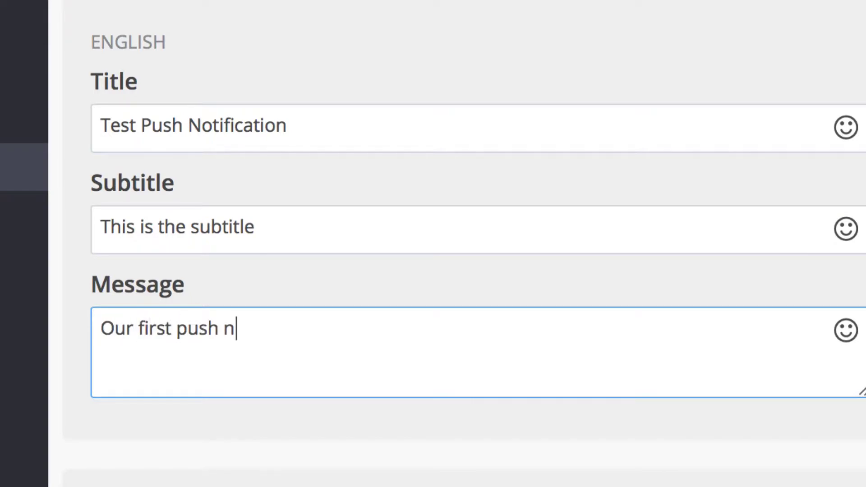
pyautogui.write('otification ')
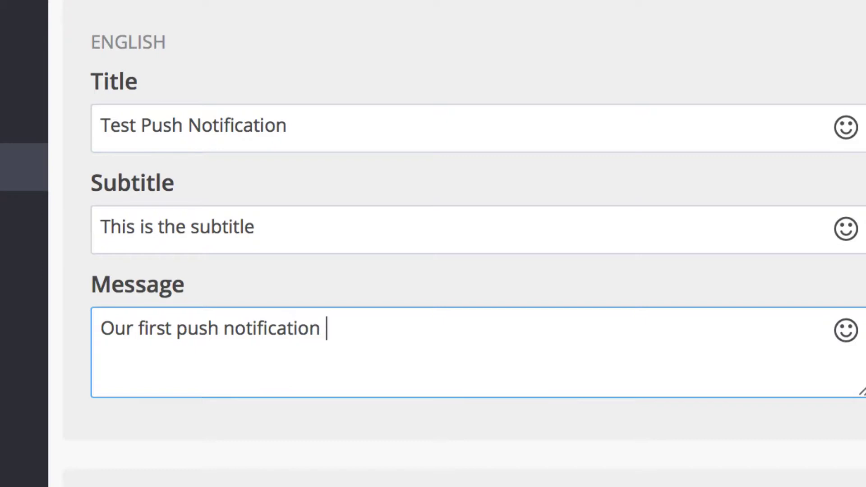
pyautogui.write('message sent')
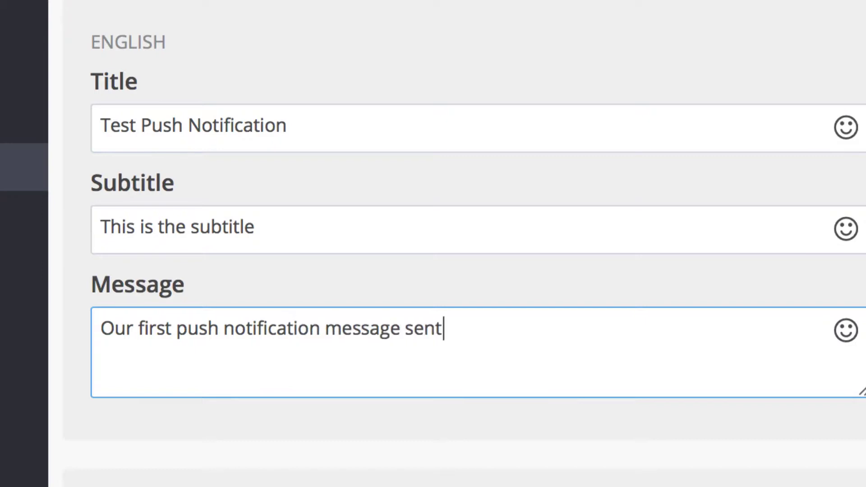
pyautogui.write(' from tjhe')
pyautogui.press('BackSpace')
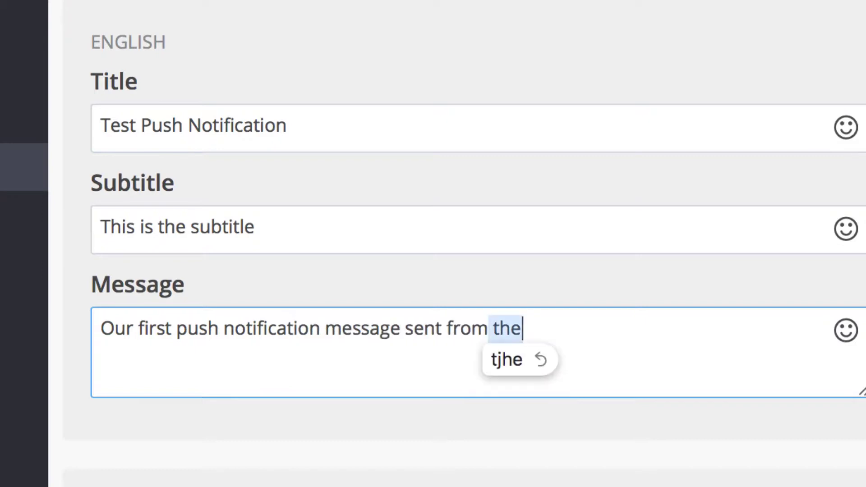
pyautogui.write('web')
pyautogui.press('Tab')
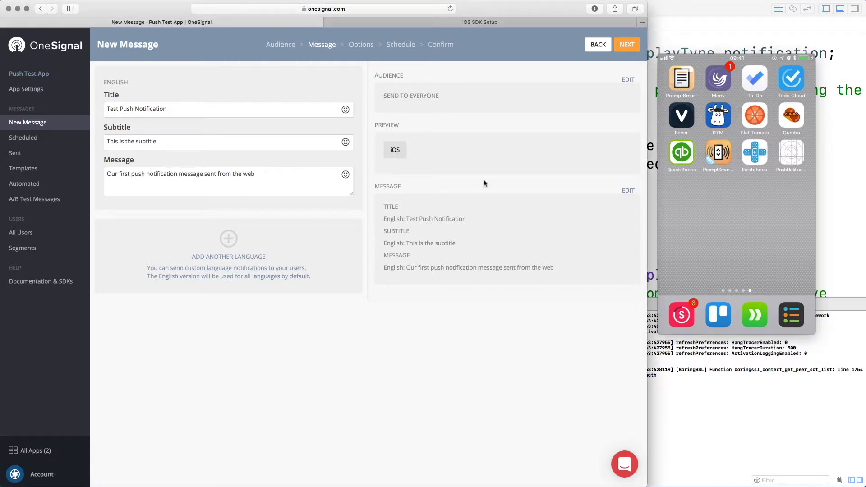
# Set the Apple iOS badge to increase by 3, then review the Sound option.
pyautogui.click(627, 44)
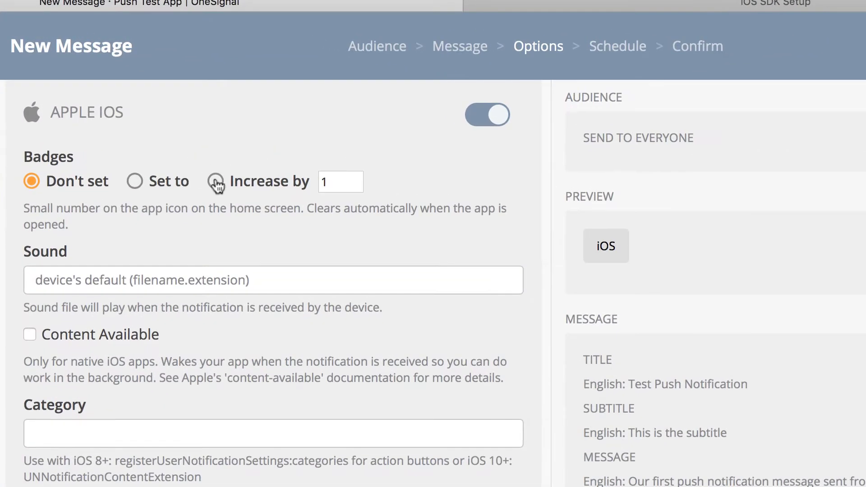
pyautogui.click(203, 123)
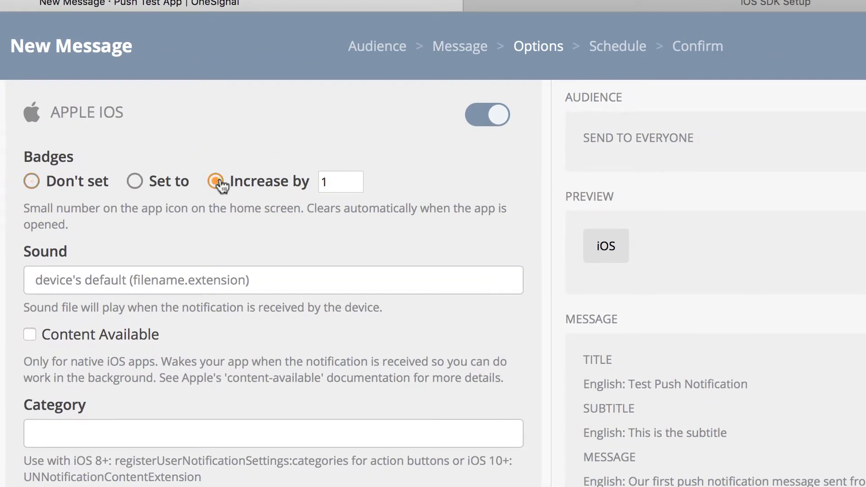
pyautogui.moveTo(339, 183); pyautogui.dragTo(315, 185)
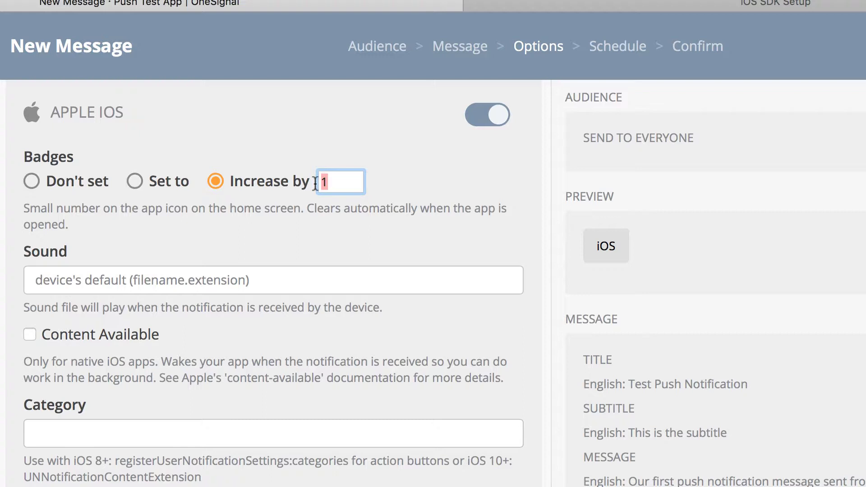
pyautogui.write('2')
pyautogui.press('BackSpace')
pyautogui.write('3')
pyautogui.click(120, 279)
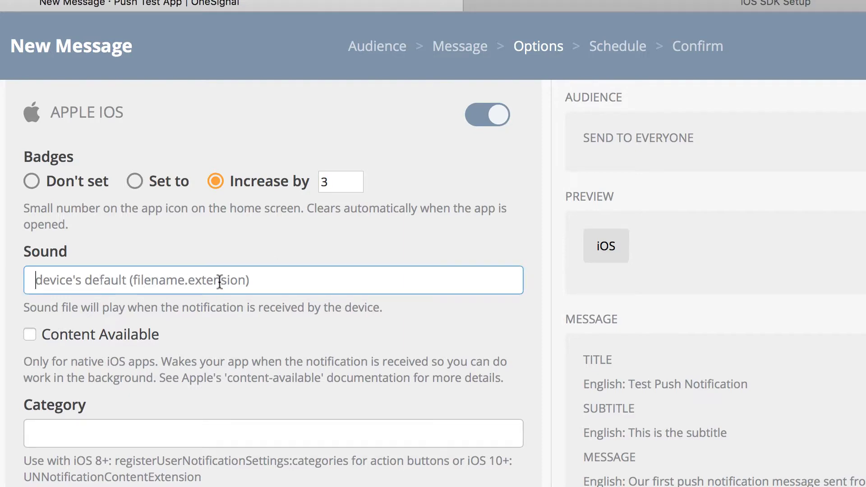
pyautogui.scroll(-3, 185, 358)
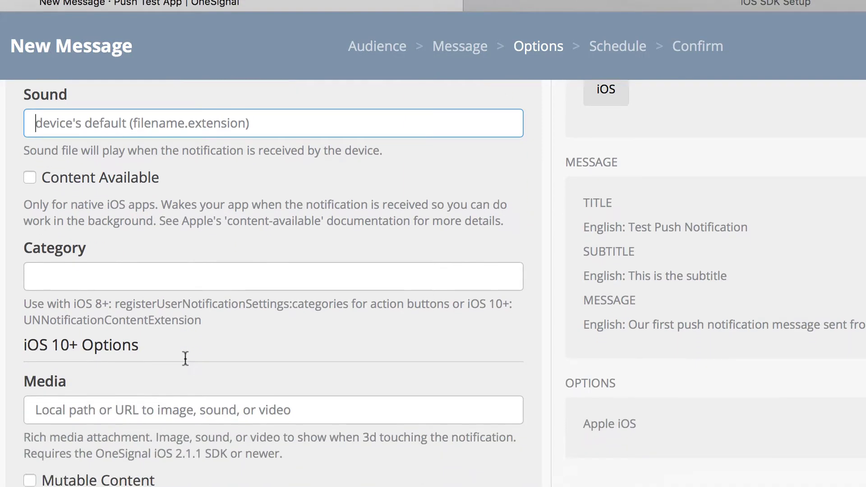
pyautogui.scroll(-3, 185, 358)
pyautogui.scroll(5, 185, 358)
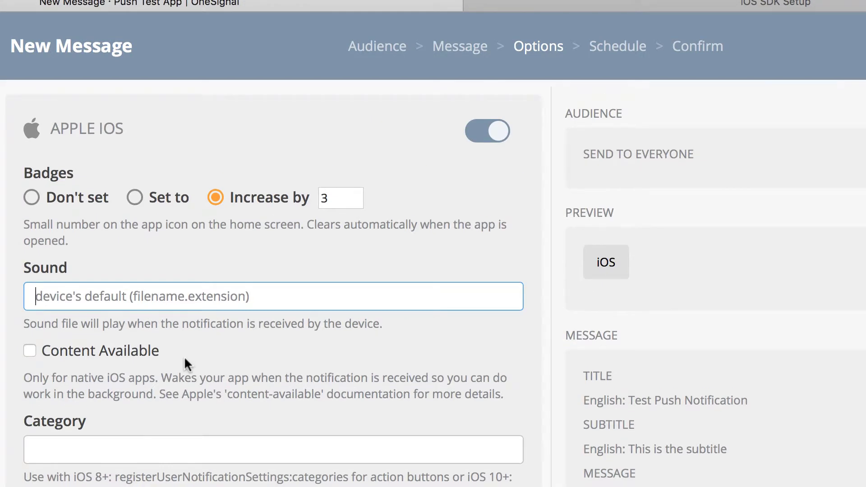
pyautogui.scroll(-4, 185, 360)
pyautogui.scroll(-5, 184, 359)
pyautogui.scroll(-4, 185, 359)
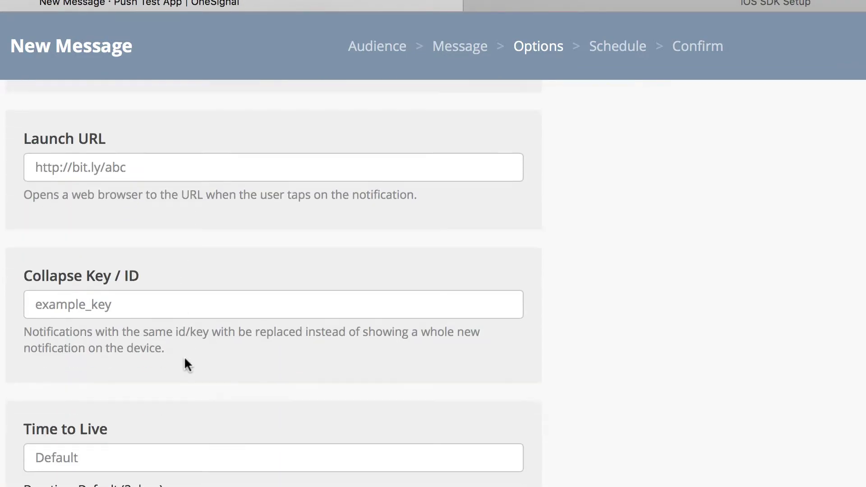
pyautogui.scroll(5, 185, 359)
pyautogui.scroll(3, 185, 359)
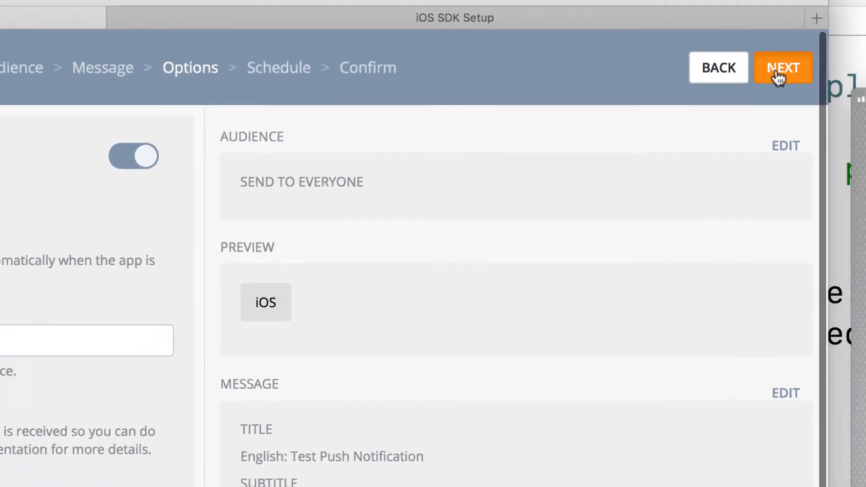
# Keep the default immediate send timing and reach the Confirm summary.
pyautogui.click(812, 78)
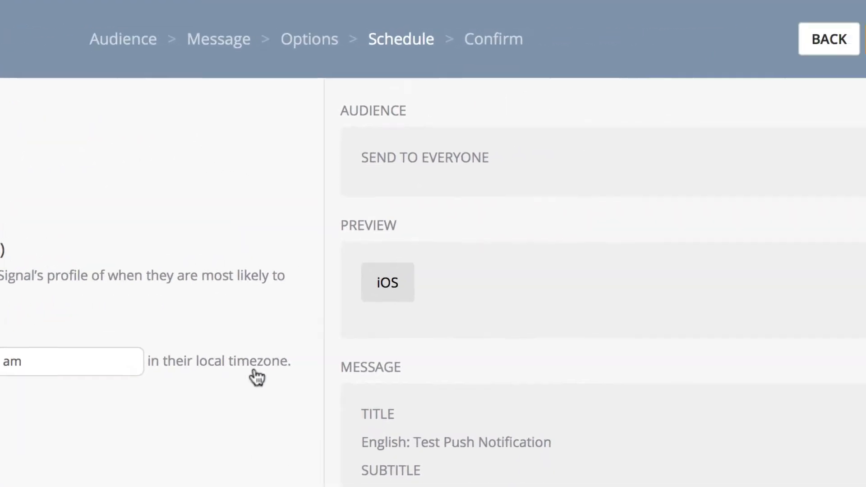
pyautogui.click(815, 49)
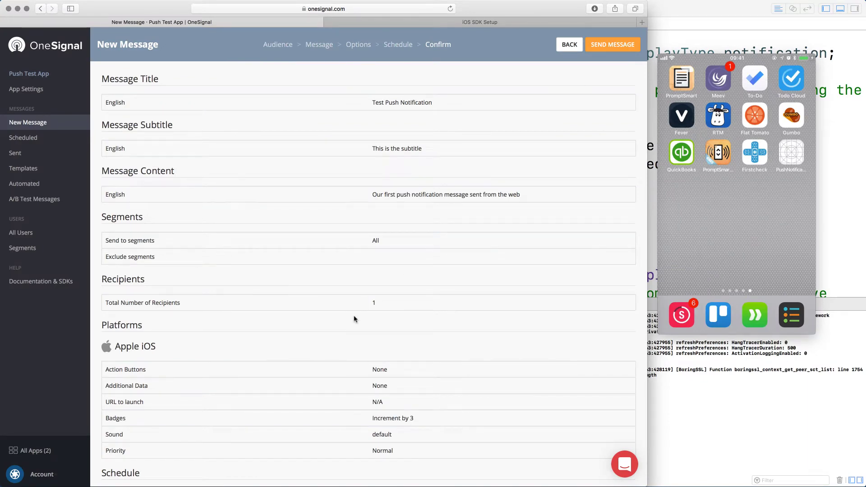
pyautogui.scroll(-1, 465, 275)
pyautogui.scroll(-2, 464, 276)
pyautogui.scroll(-3, 465, 276)
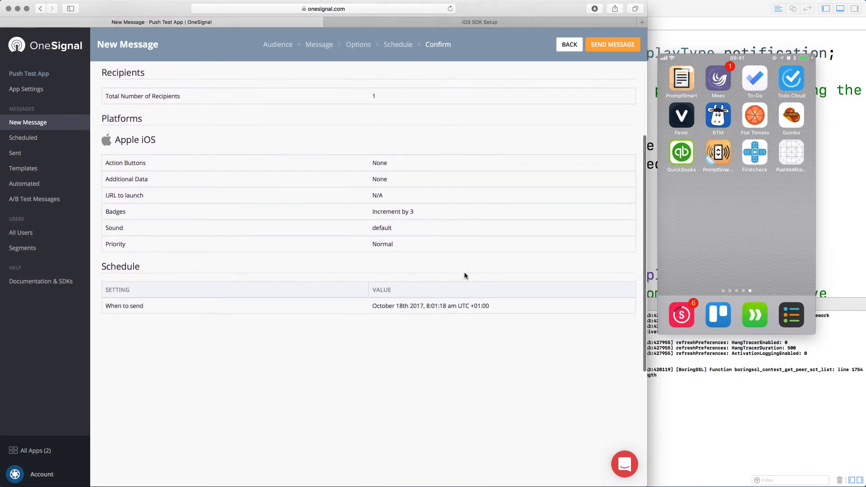
pyautogui.scroll(-1, 464, 275)
pyautogui.scroll(-2, 454, 272)
pyautogui.scroll(-1, 451, 273)
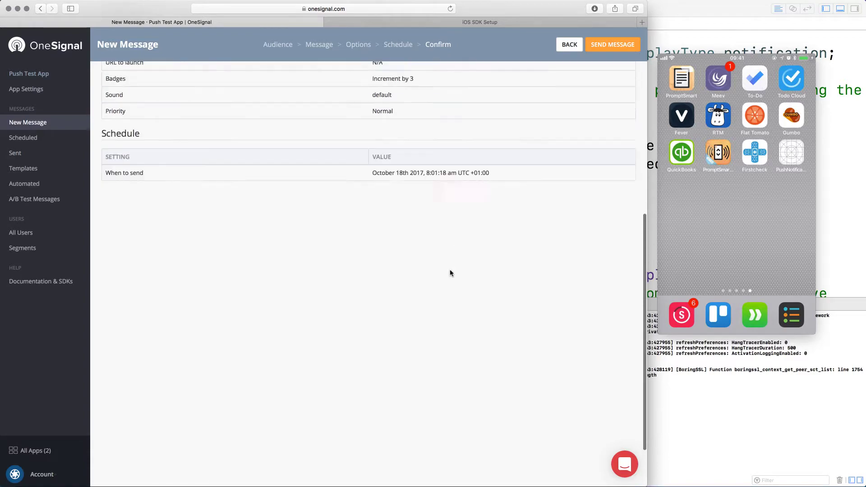
pyautogui.scroll(5, 451, 273)
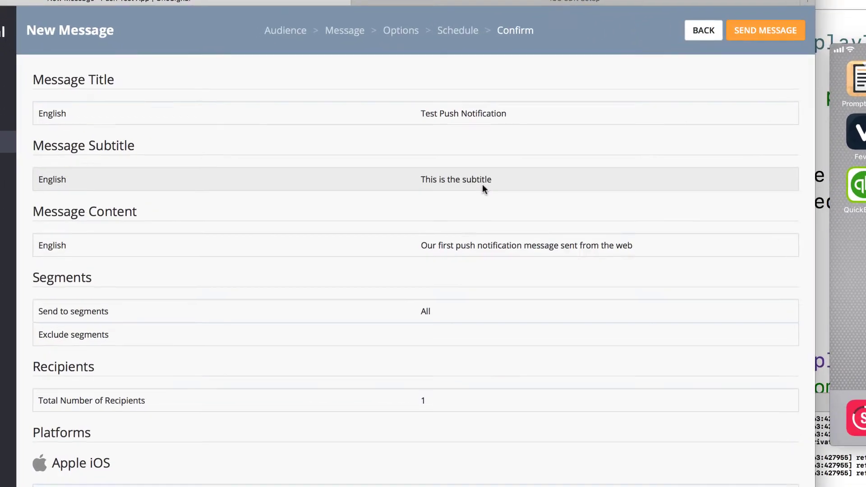
pyautogui.scroll(-3, 415, 156)
pyautogui.scroll(5, 502, 194)
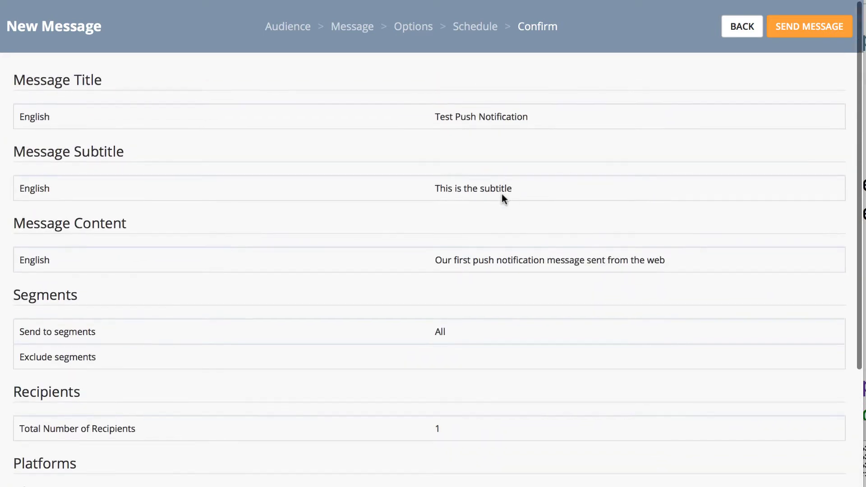
# Send the confirmed 'Test Push Notification' message to all users.
pyautogui.click(830, 26)
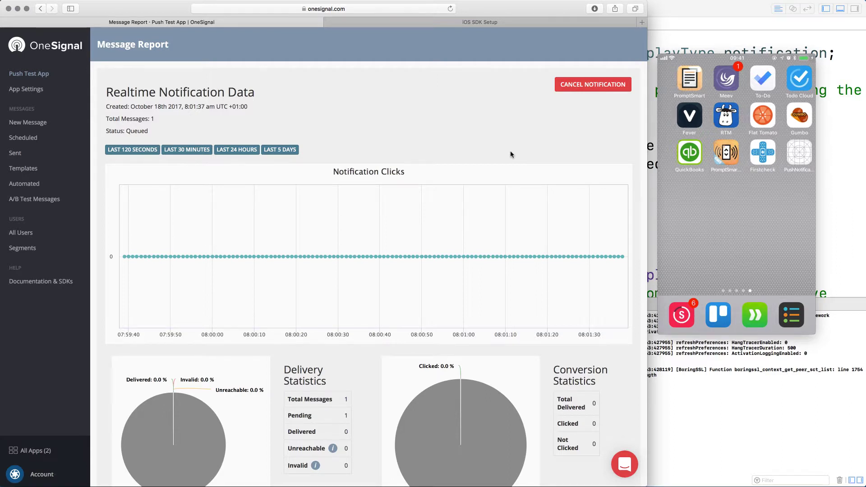
# Watch the realtime Message Report for 'Test Push Notification' as it delivers.
pyautogui.click(596, 89)
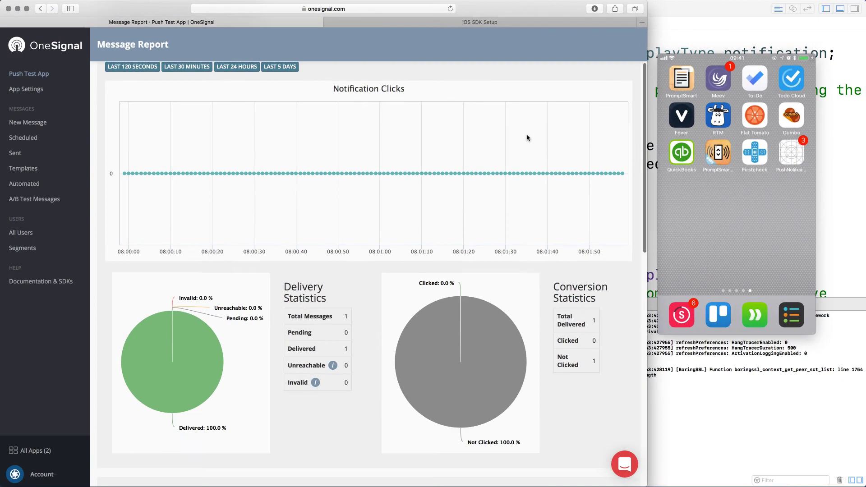
pyautogui.scroll(-1, 488, 169)
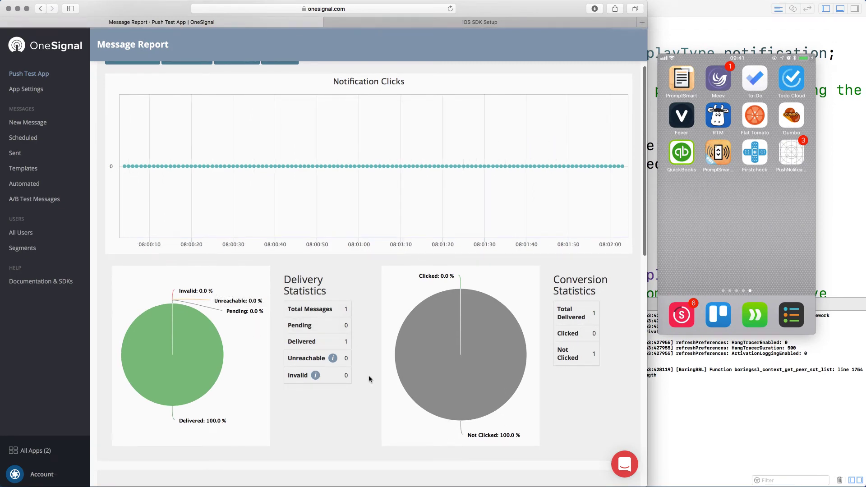
pyautogui.scroll(-2, 371, 380)
pyautogui.scroll(-5, 370, 380)
pyautogui.scroll(-2, 370, 380)
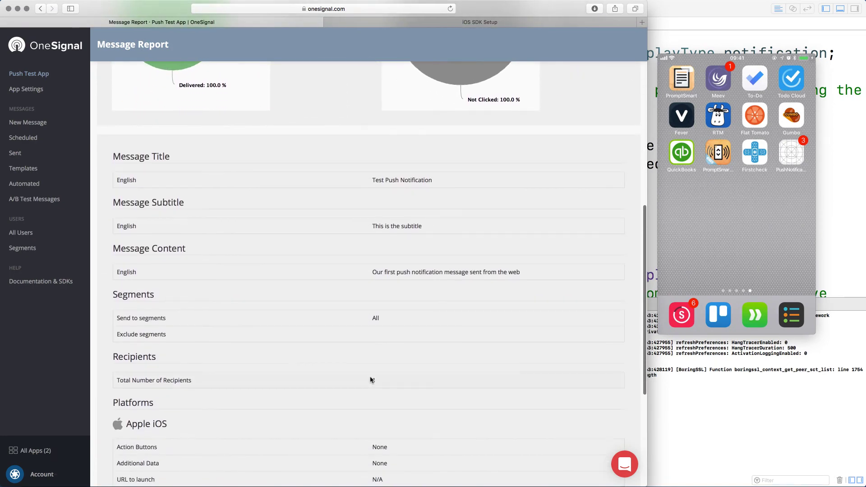
pyautogui.scroll(10, 365, 376)
pyautogui.scroll(-1, 334, 363)
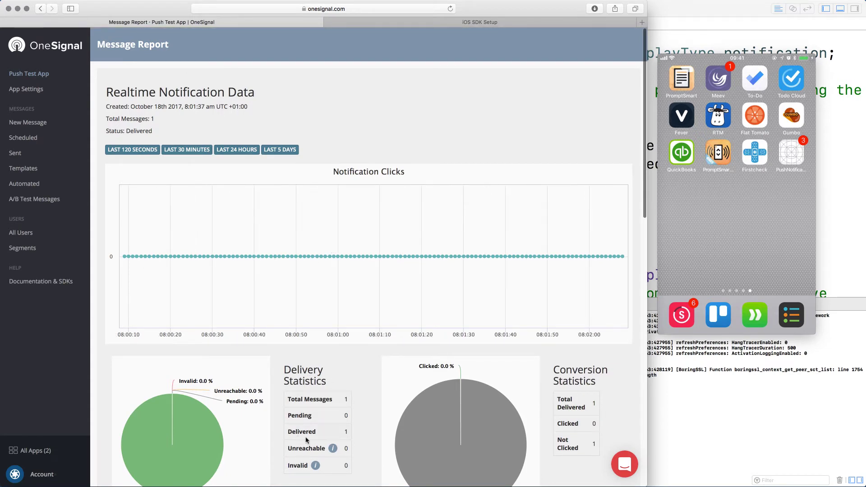
pyautogui.scroll(-1, 352, 401)
pyautogui.scroll(-3, 352, 401)
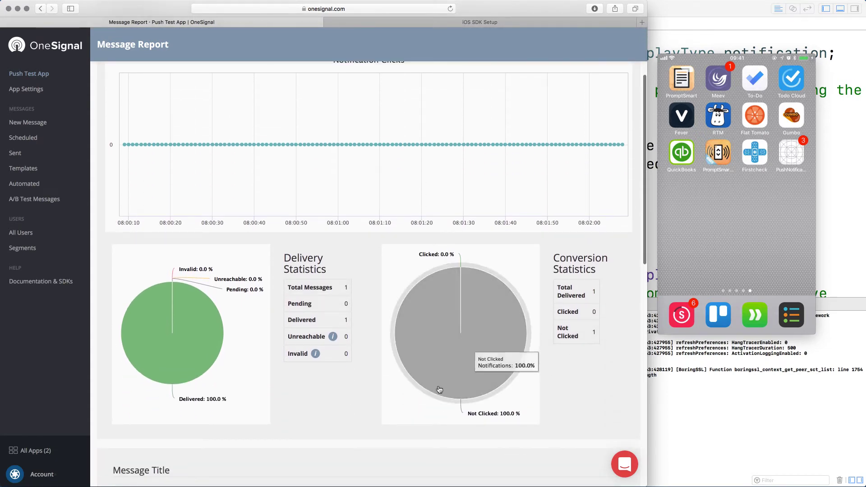
pyautogui.scroll(5, 377, 340)
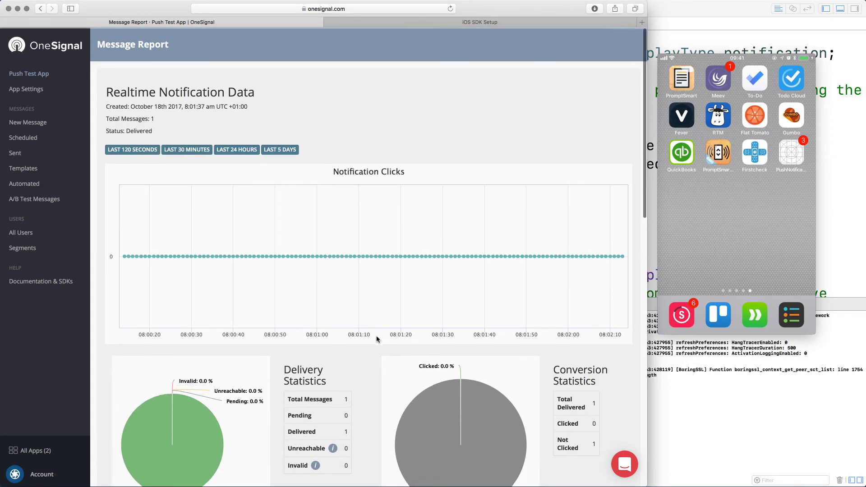